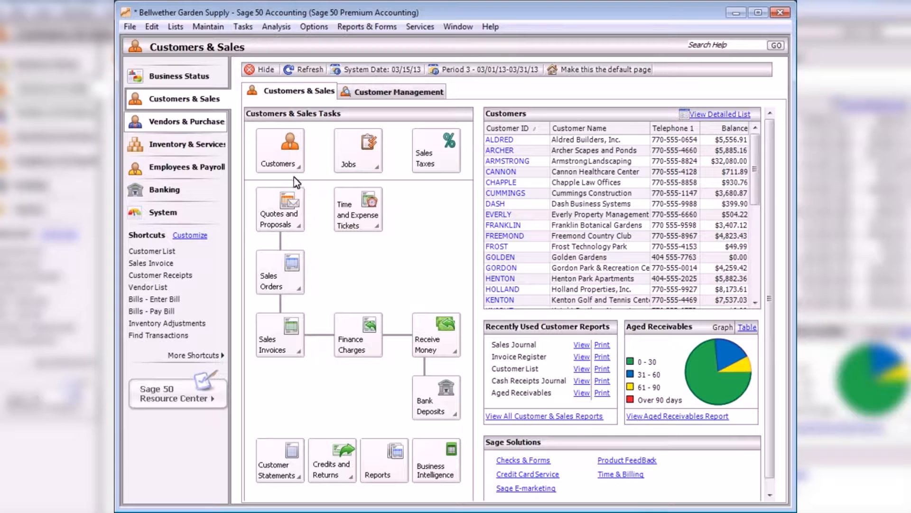
Open the Archer Scapes and Ponds record from the customer list and change its name to Bowman Scapes and Ponds.
left_click(278, 157)
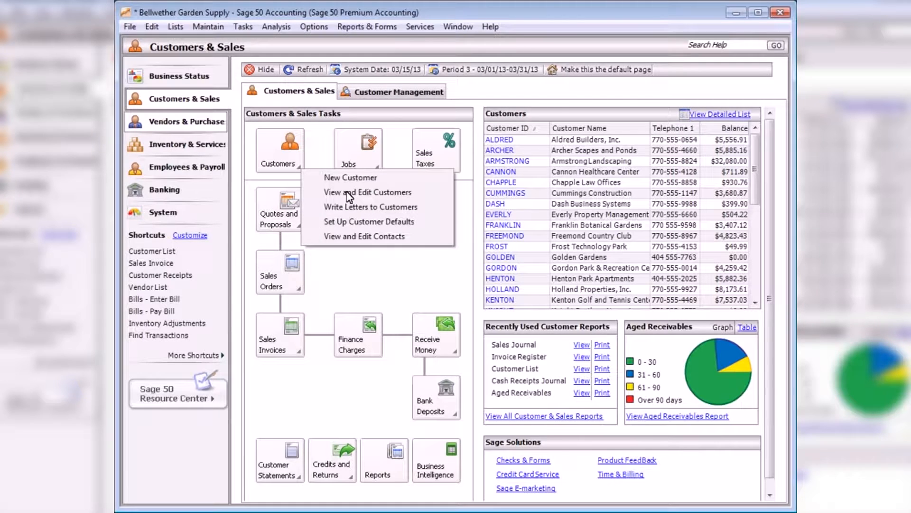
left_click(345, 192)
double_click(436, 144)
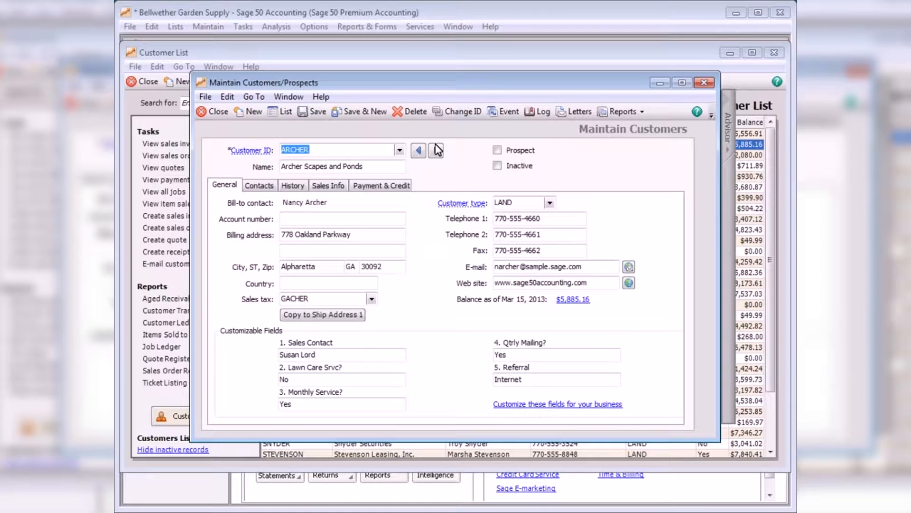
double_click(288, 168)
type("Bowman")
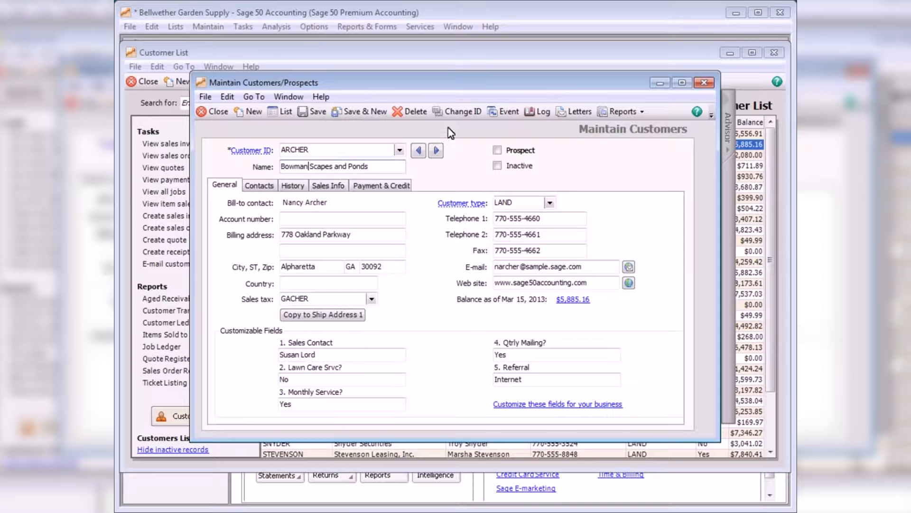
Change the customer ID of Bowman Scapes and Ponds to BOWMAN, and close the record and the customer list.
left_click(455, 113)
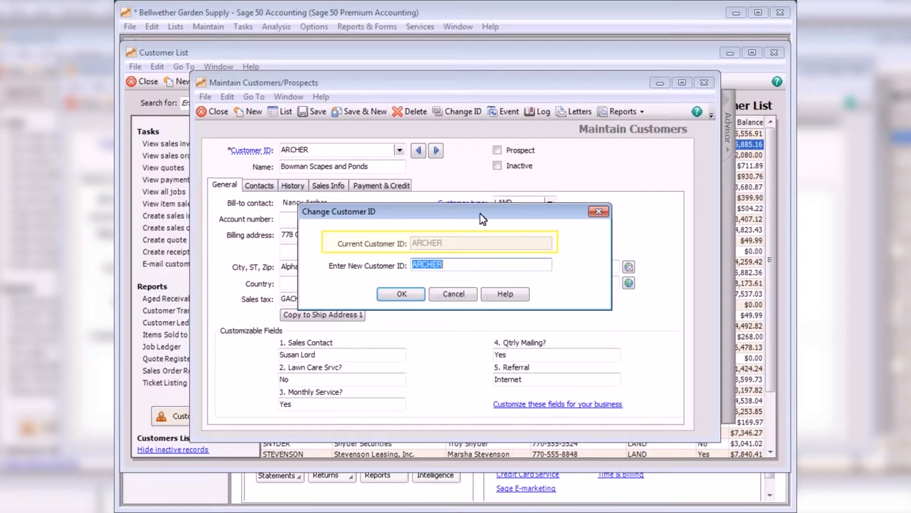
type("BOWMAN")
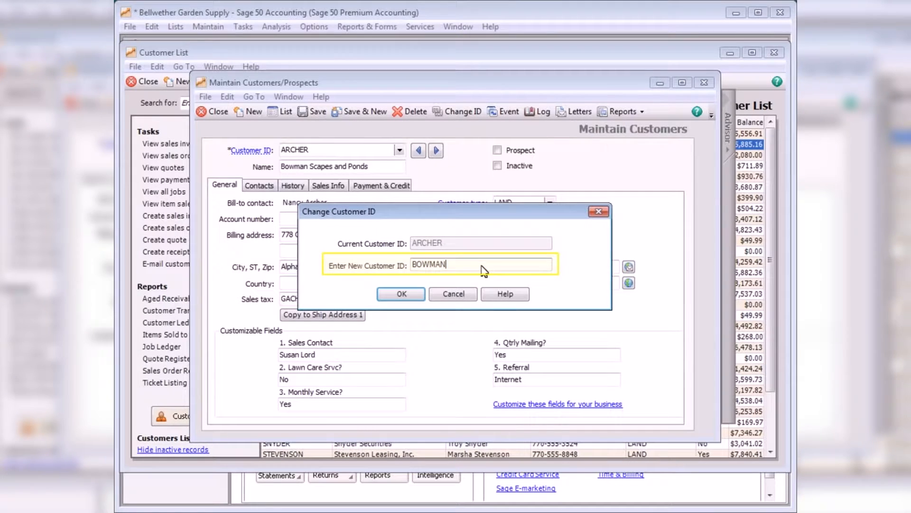
left_click(402, 295)
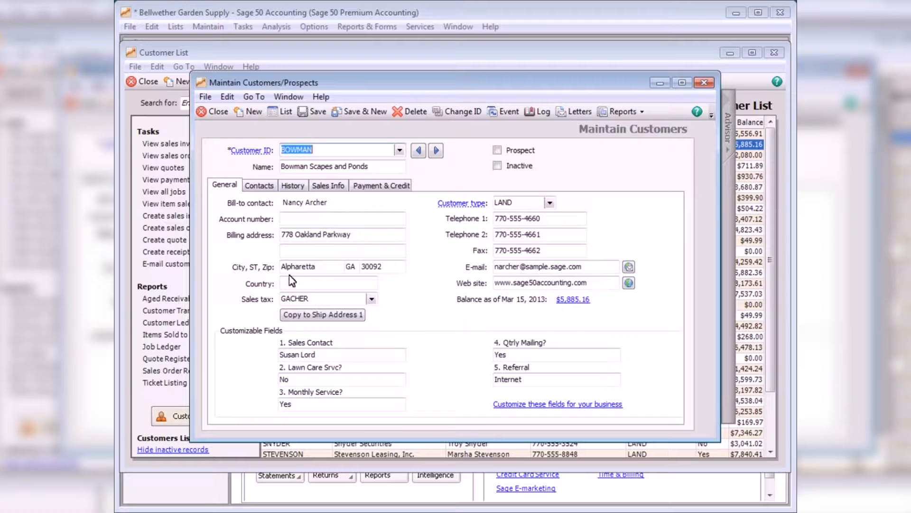
left_click(205, 111)
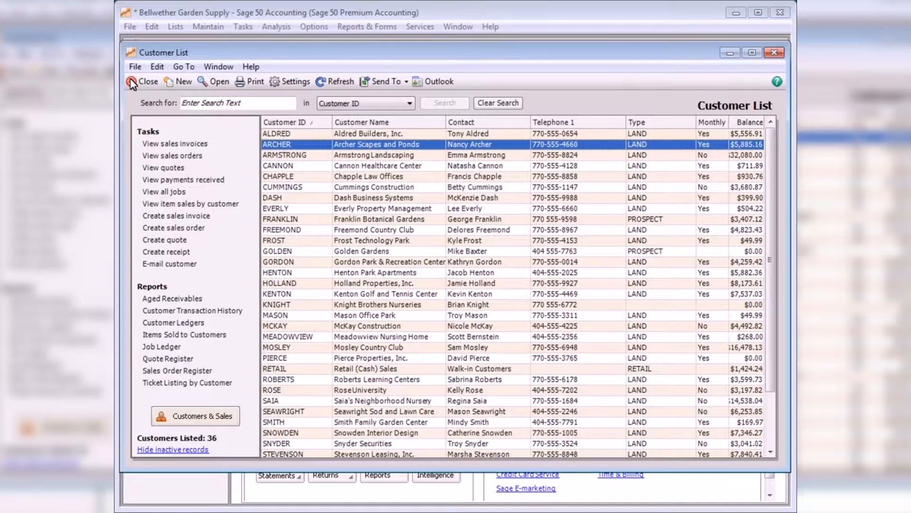
left_click(133, 82)
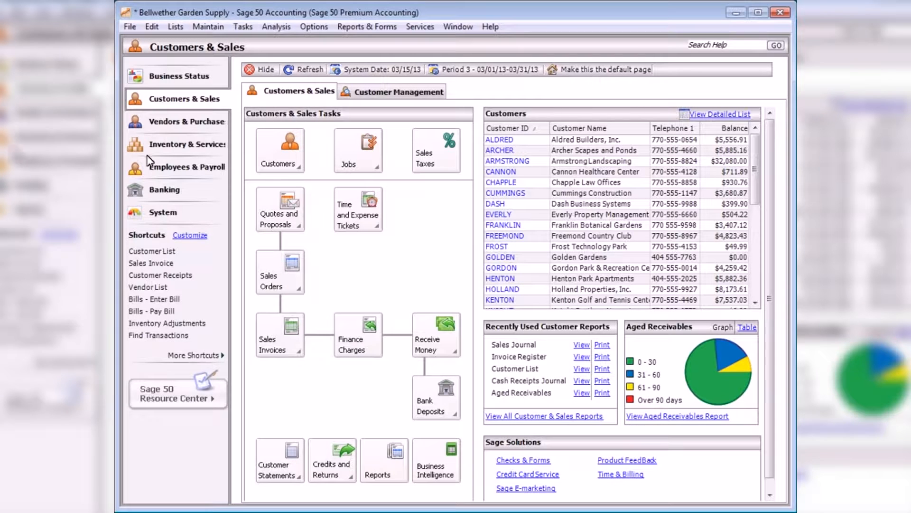
Fill in a sales invoice for new customer ID STRIKER, Striker Realty, with 1 AVRY-10100 and 2 AVRY-10140.
left_click(151, 263)
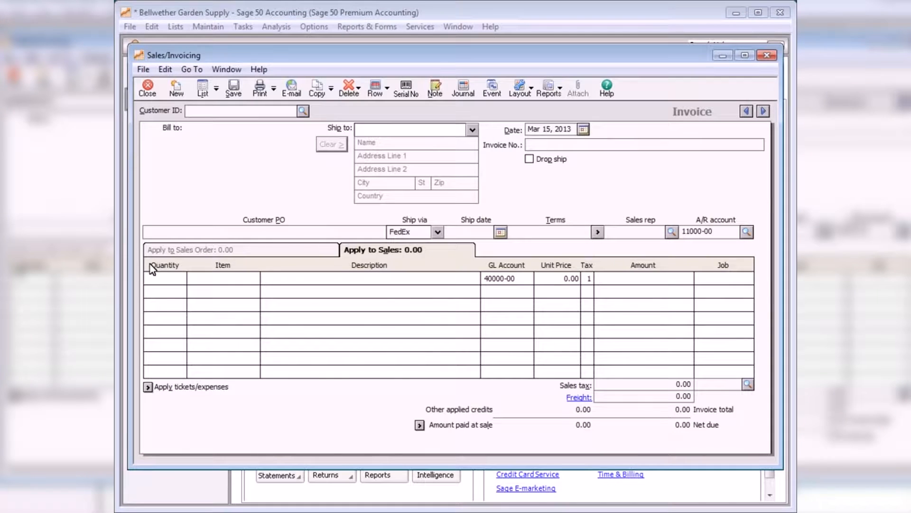
type("STRIKER")
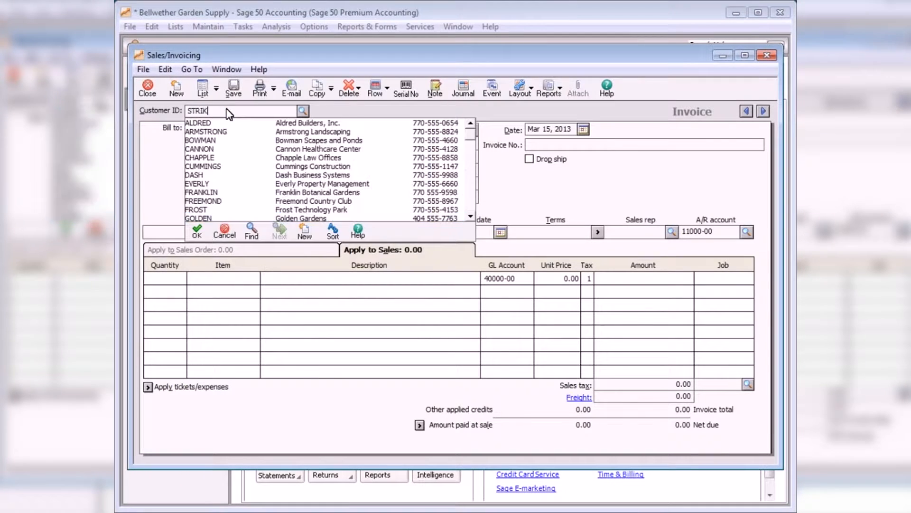
key("Tab")
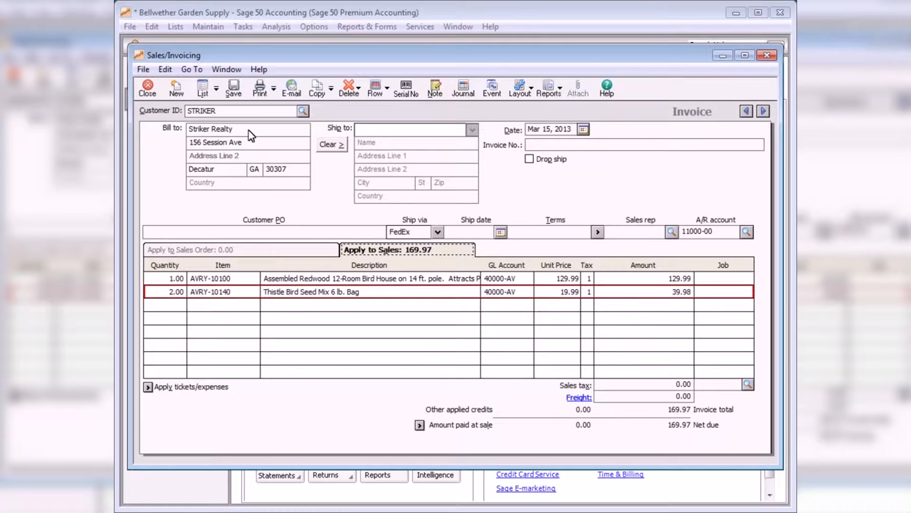
Save the Striker Realty invoice, creating the missing customer record with Fast Add, and close the invoicing window.
left_click(234, 85)
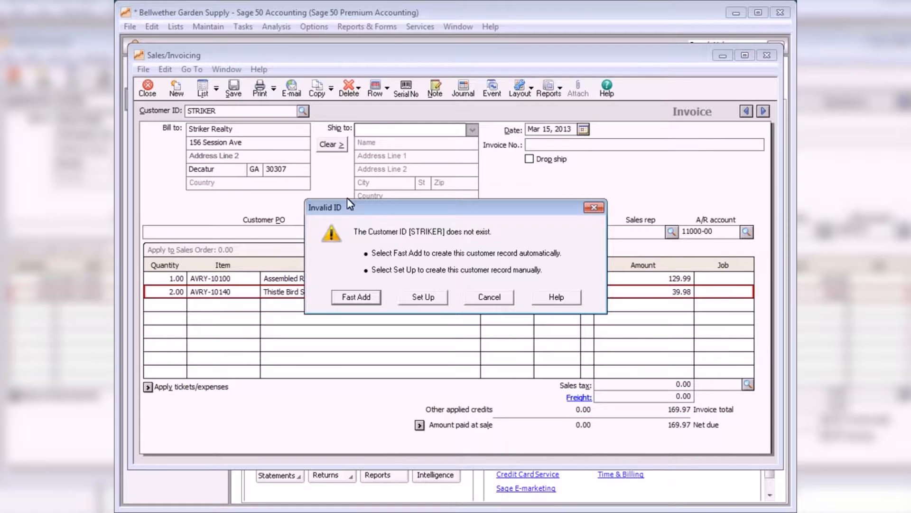
left_click(357, 298)
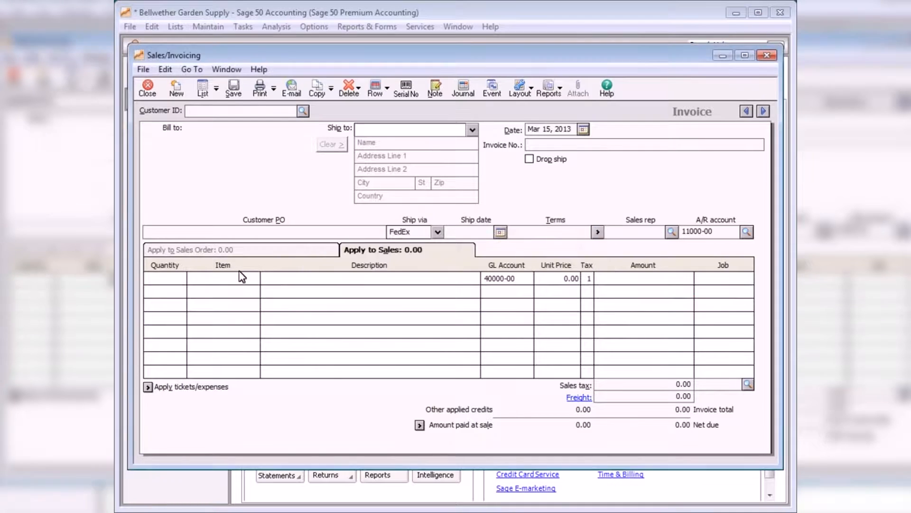
left_click(147, 87)
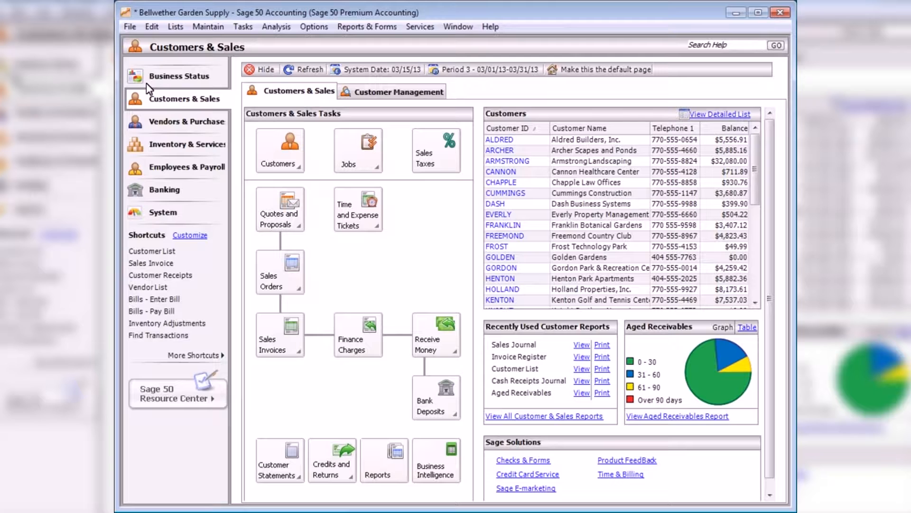
Open the voided March 12 payment to Paris Brothers Tree Surgeons from the list of paid bills.
left_click(185, 124)
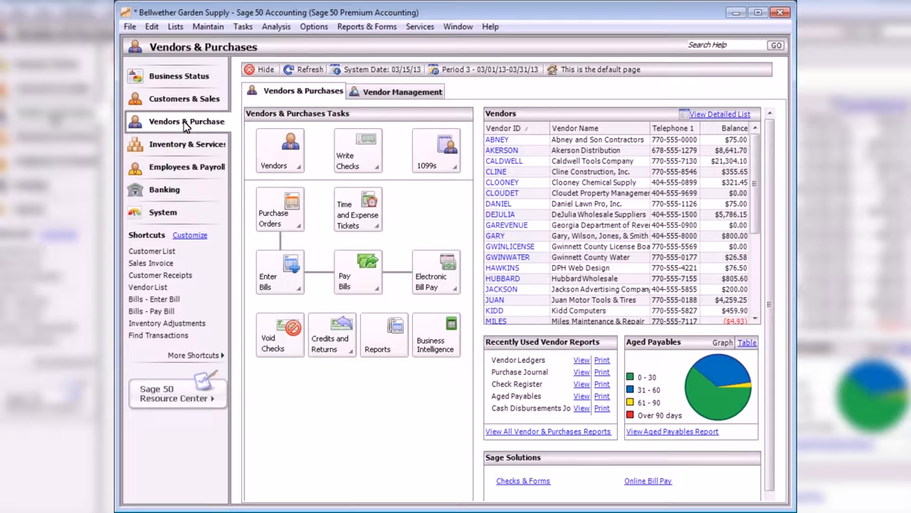
left_click(357, 277)
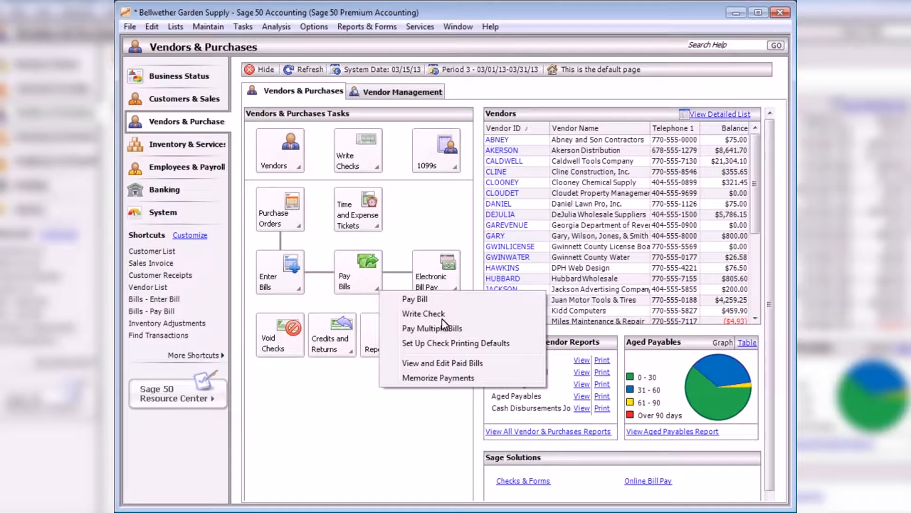
left_click(451, 364)
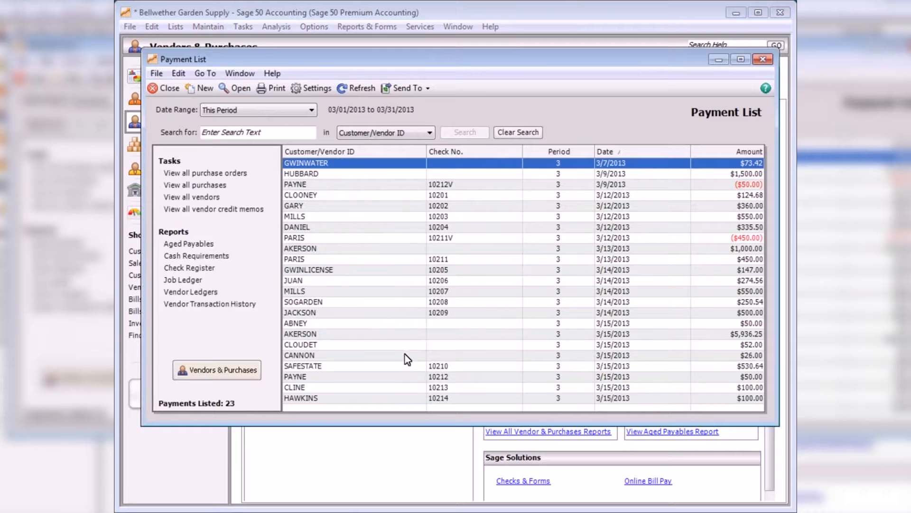
double_click(359, 237)
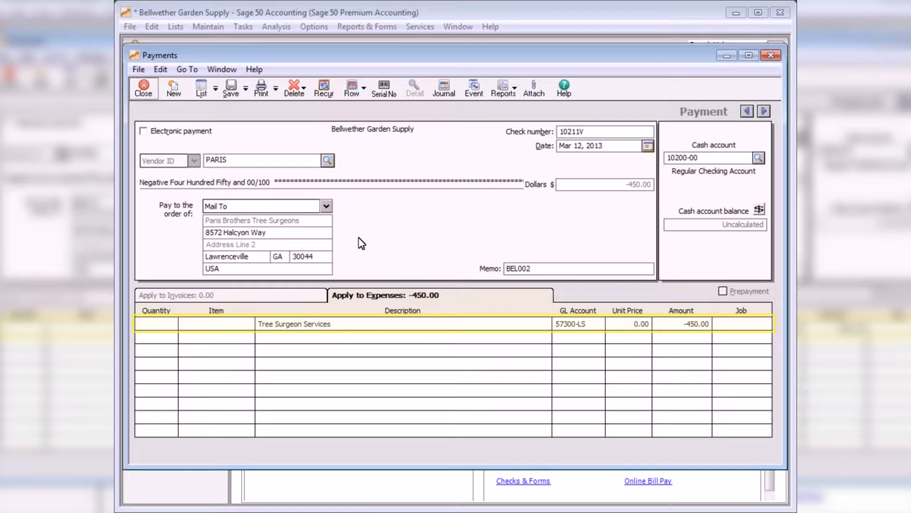
Void the 500.00 check to Jackson Advertising Company with a void date of Mar 15, 2013, and close the payments window.
left_click(175, 90)
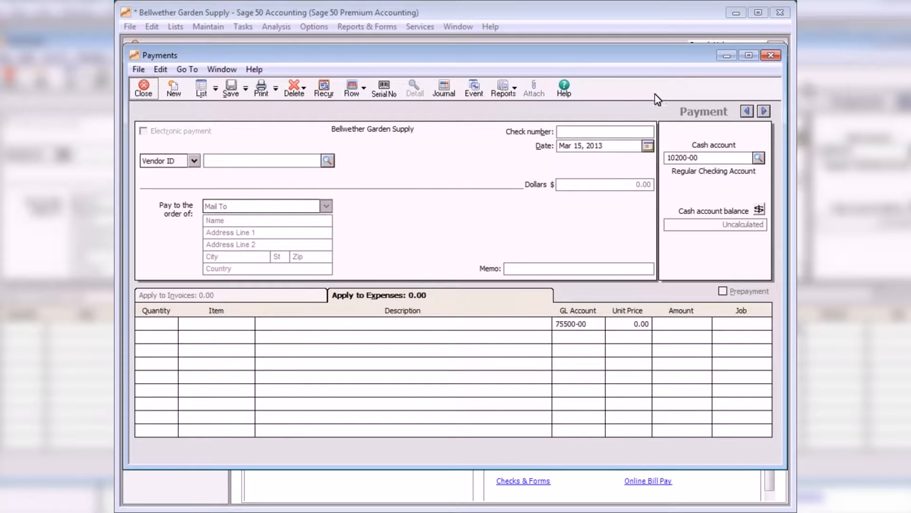
left_click(746, 110)
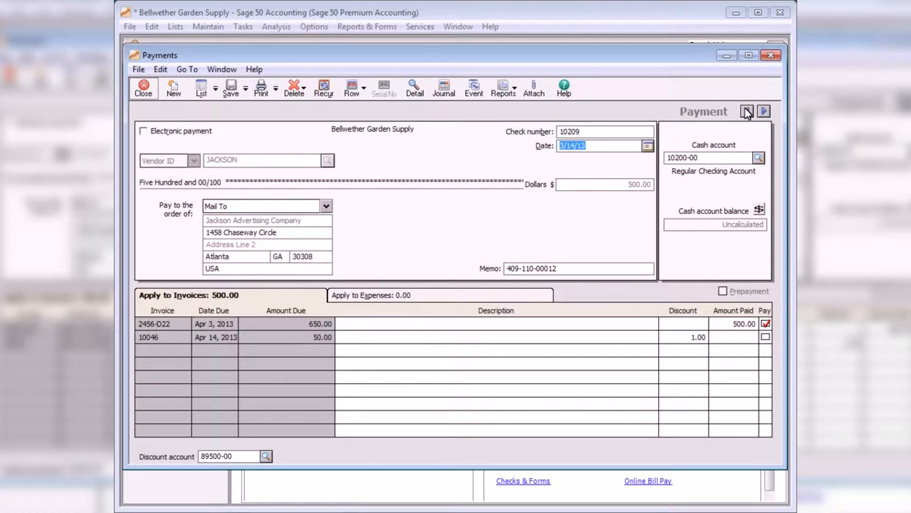
left_click(294, 88)
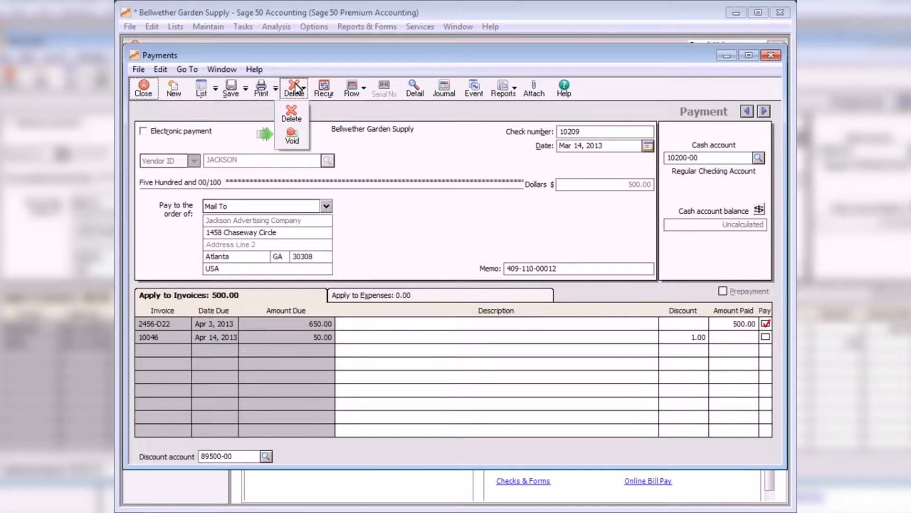
left_click(292, 138)
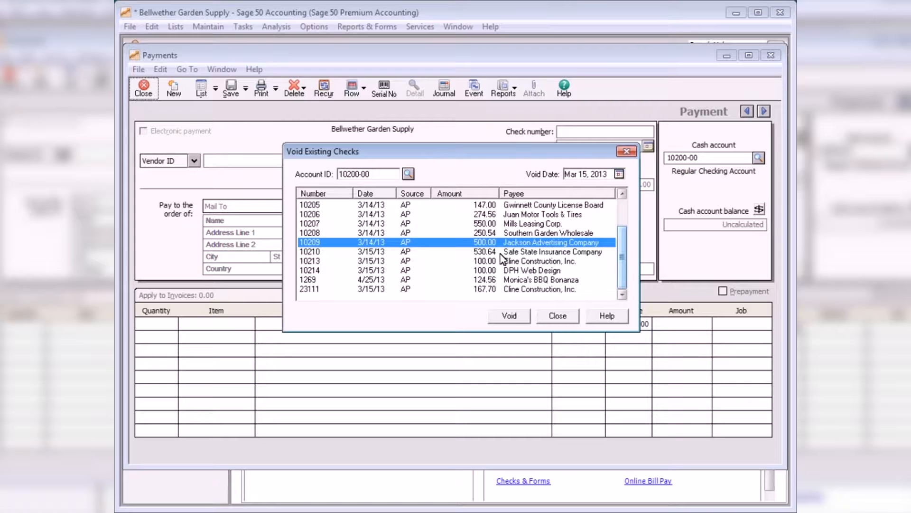
left_click(509, 315)
left_click(479, 325)
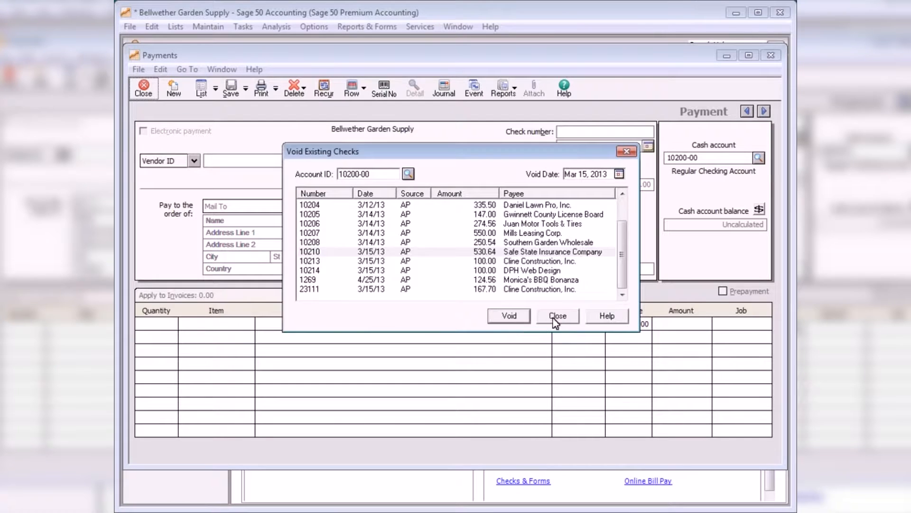
left_click(562, 316)
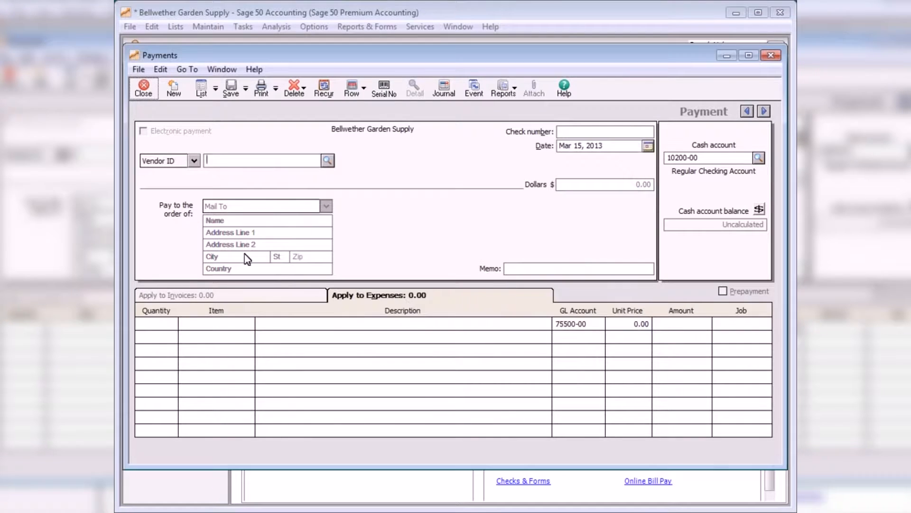
left_click(138, 84)
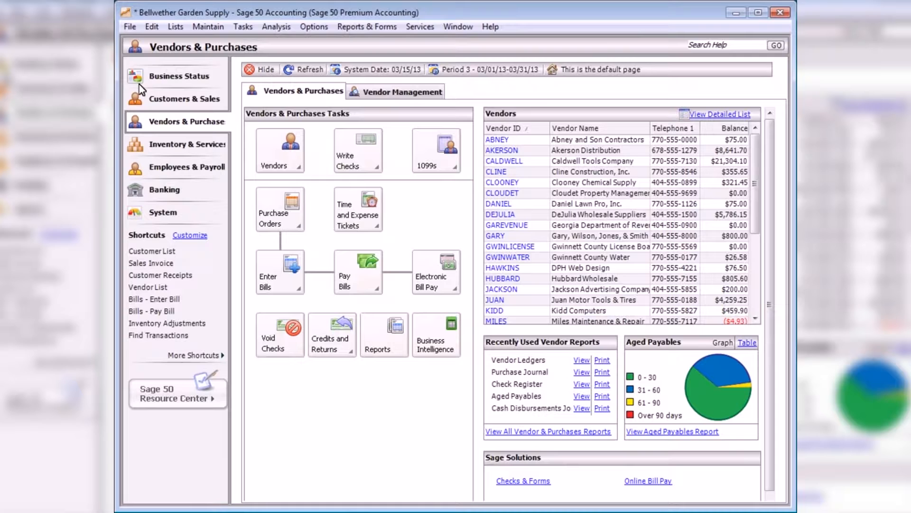
Void the Mar 14, 2013 invoice for Chapple Law Offices as of 3/15/13 and close the invoicing window.
left_click(151, 263)
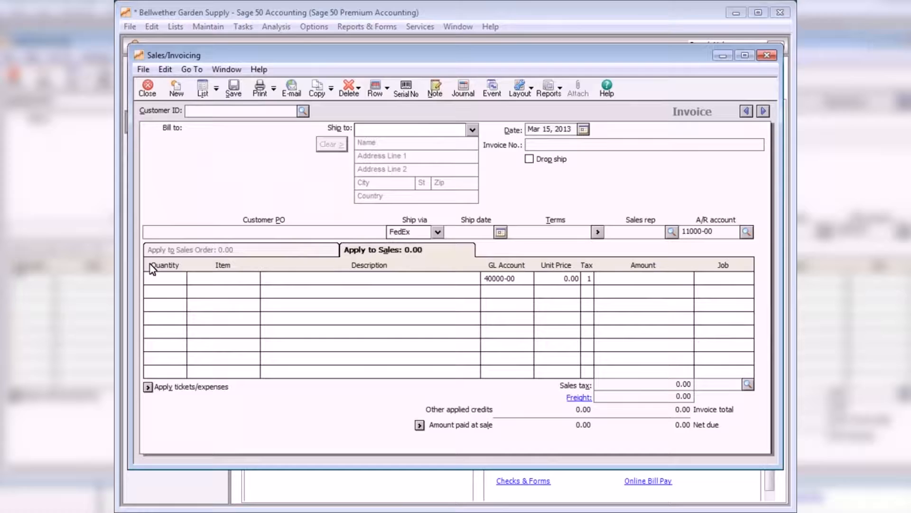
left_click(747, 112)
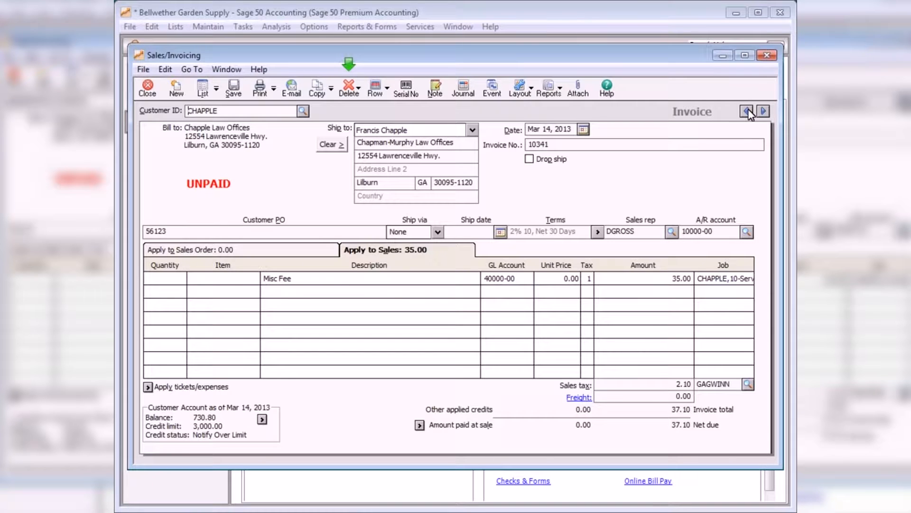
left_click(352, 90)
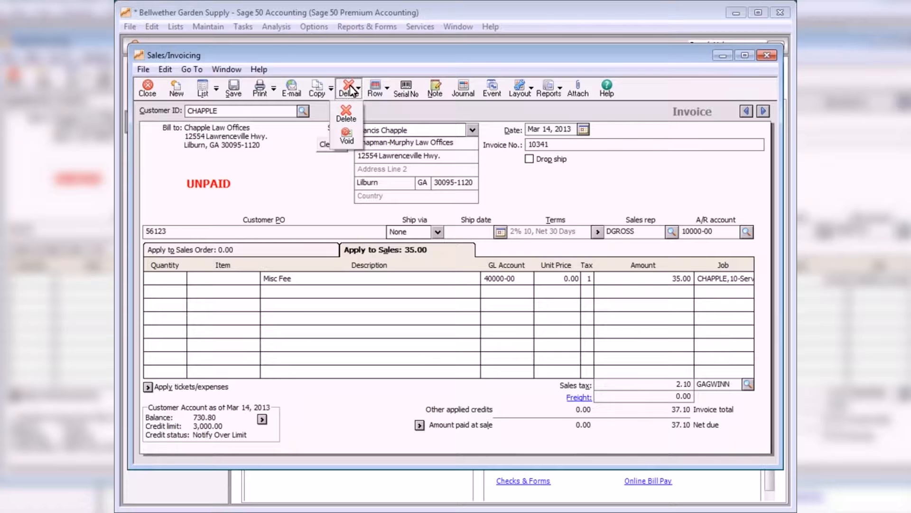
left_click(346, 140)
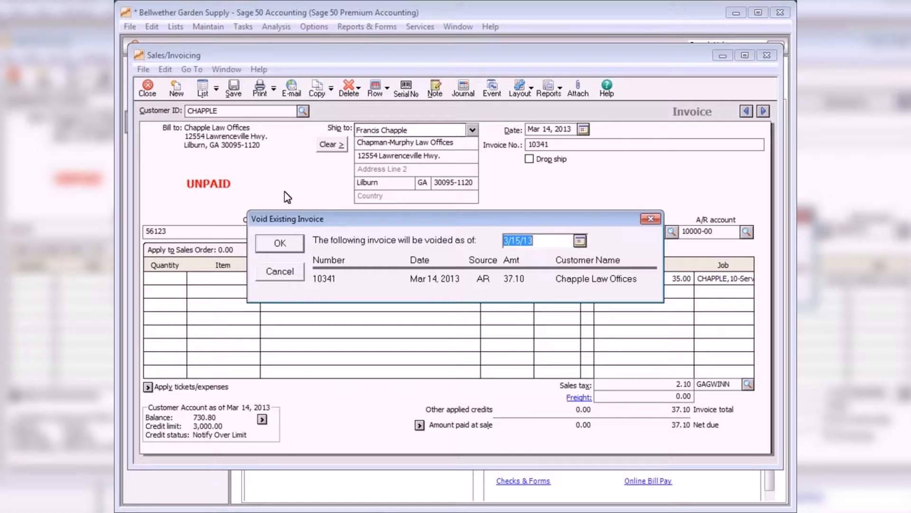
left_click(281, 244)
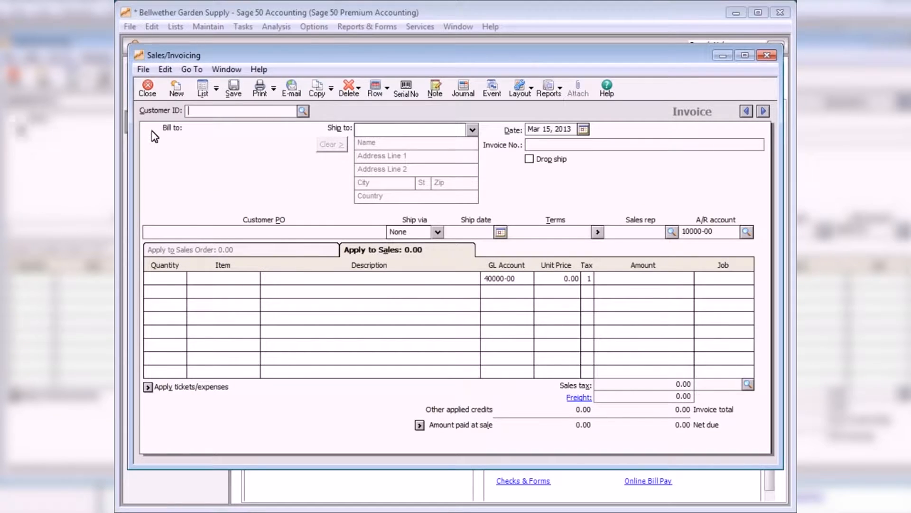
left_click(149, 87)
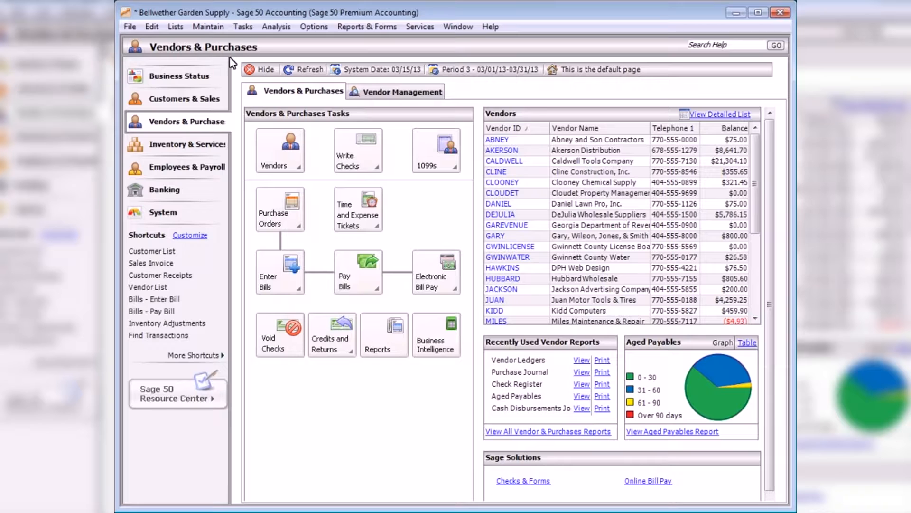
Open Account Reconciliation and load the Regular Checking Account to view its cleared and uncleared transactions.
left_click(242, 27)
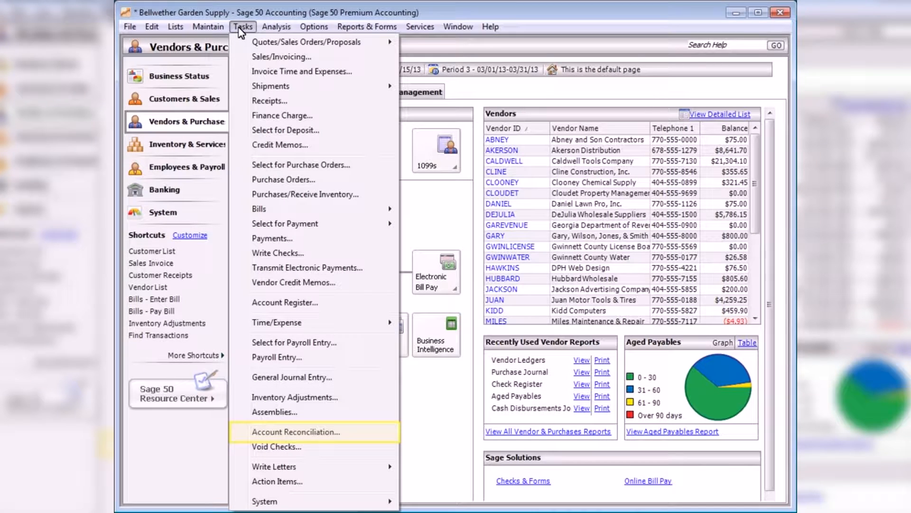
left_click(267, 437)
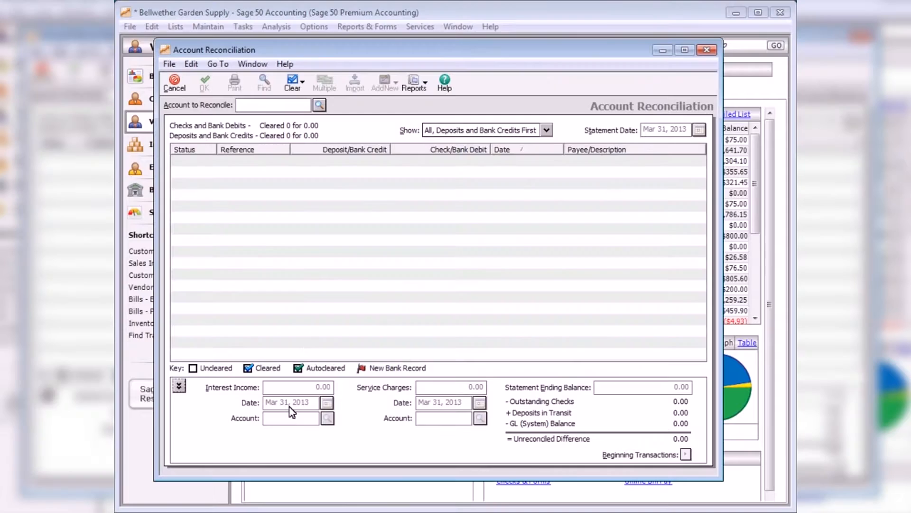
left_click(319, 105)
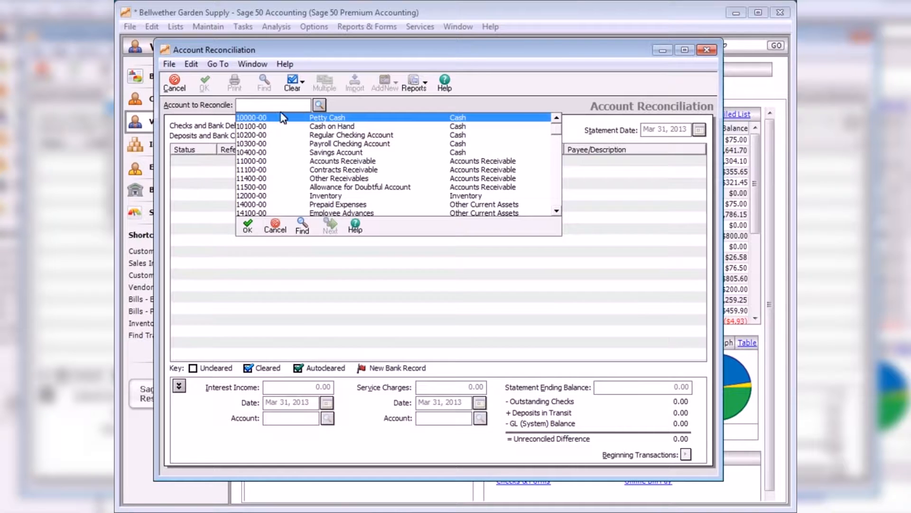
left_click(269, 137)
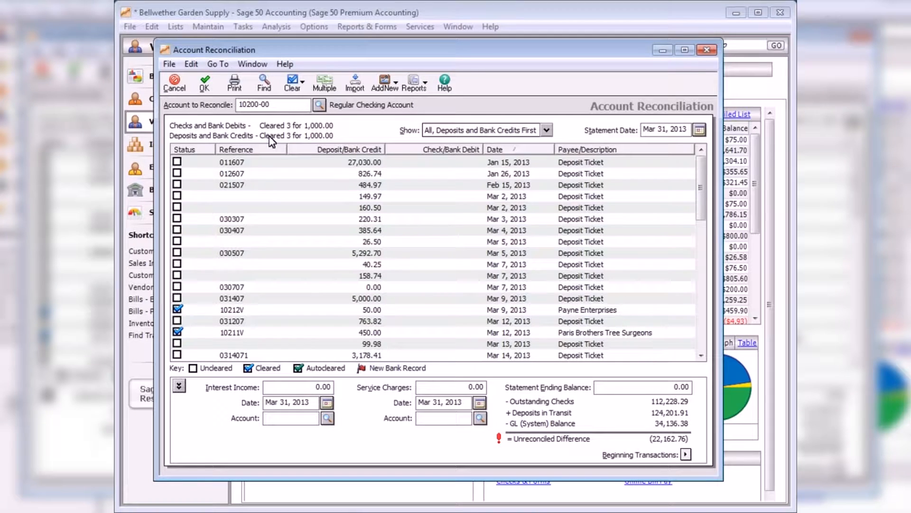
View the reconciliation for the 02/28/13 statement date and return the statement date to 3/31/13.
left_click(663, 132)
type("02/28/13")
key("Tab")
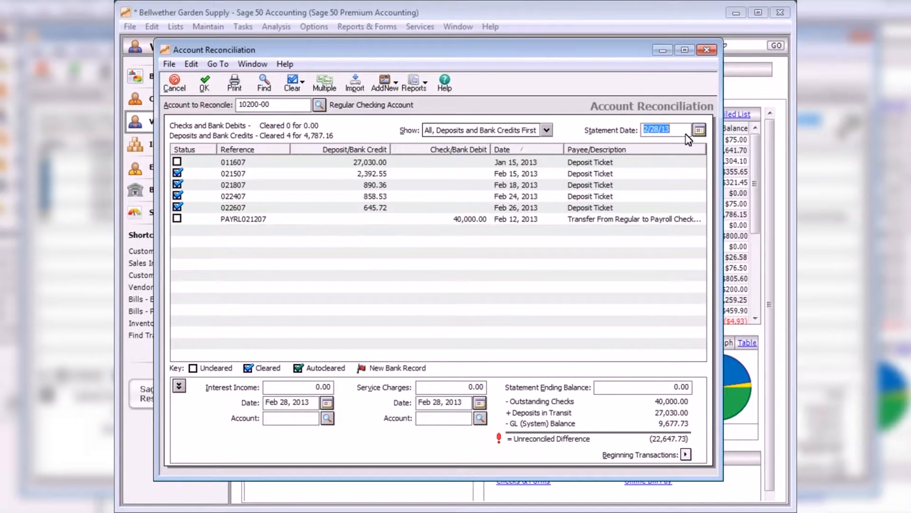
type("3/31/13")
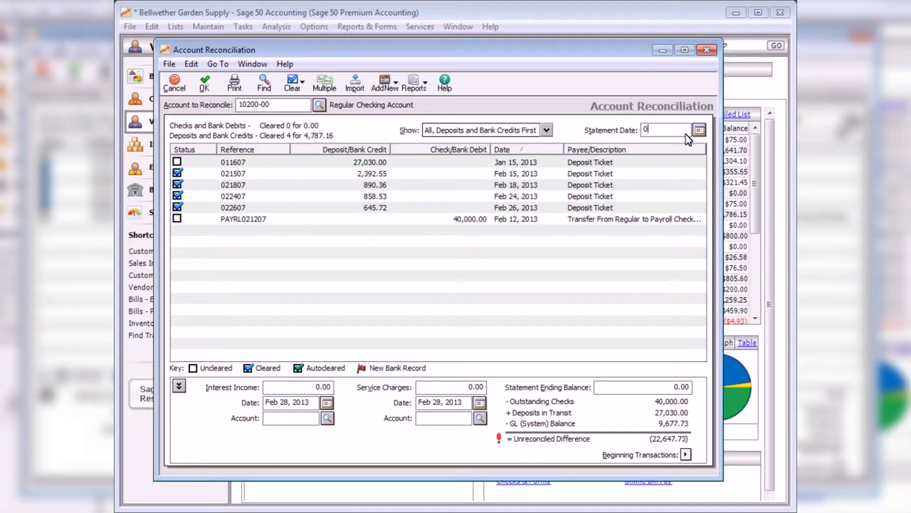
key("Tab")
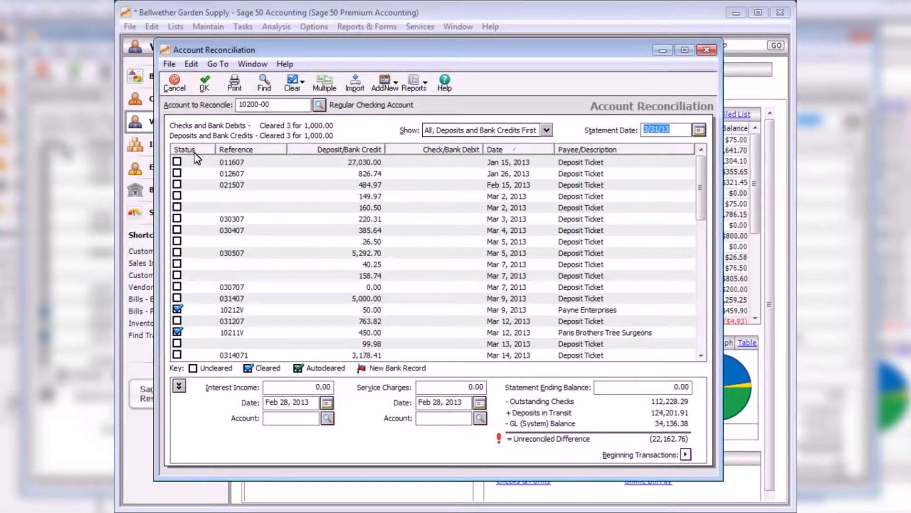
Mark the uncleared deposit tickets dated Jan 15 through Mar 9, 2013 as cleared.
left_click(177, 162)
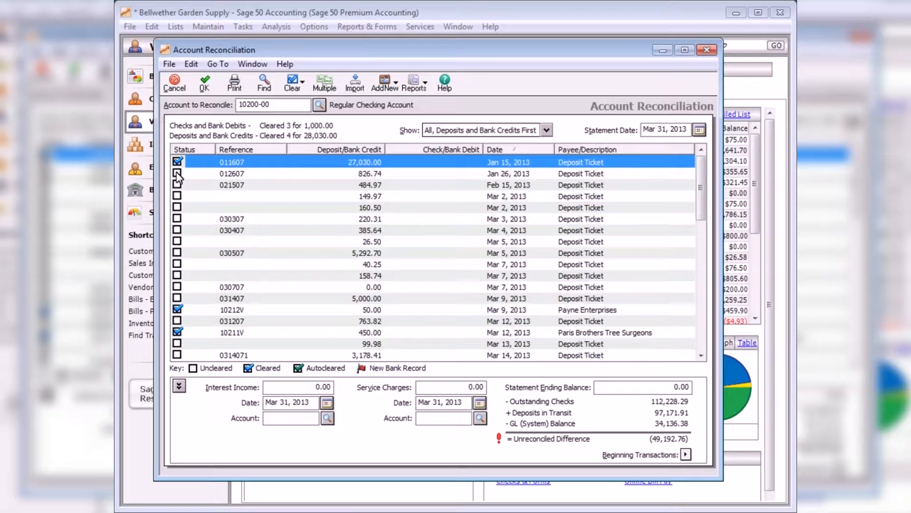
left_click(177, 173)
left_click(178, 184)
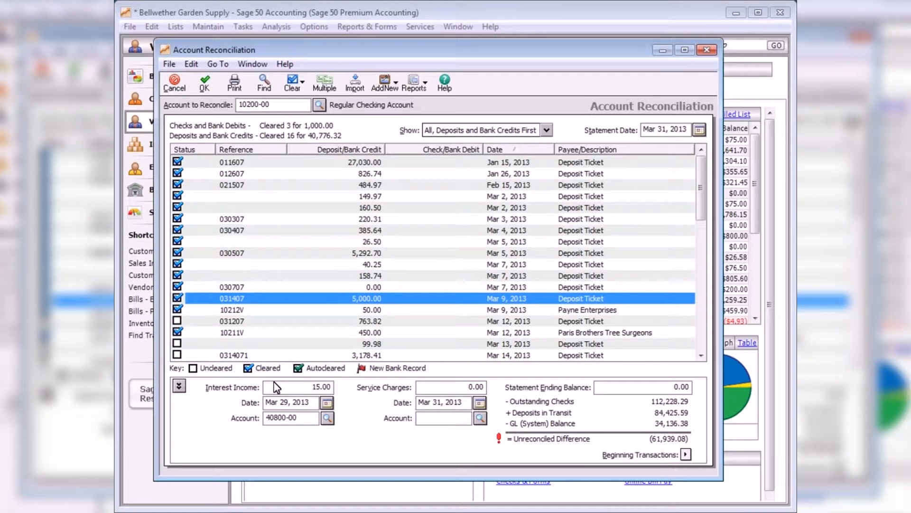
Enter interest income of 15.00 dated Mar 29, 2013 to ledger account 40800-00 and service charges of 25.00 dated Mar 31, 2013 to 62000-00.
key("Tab")
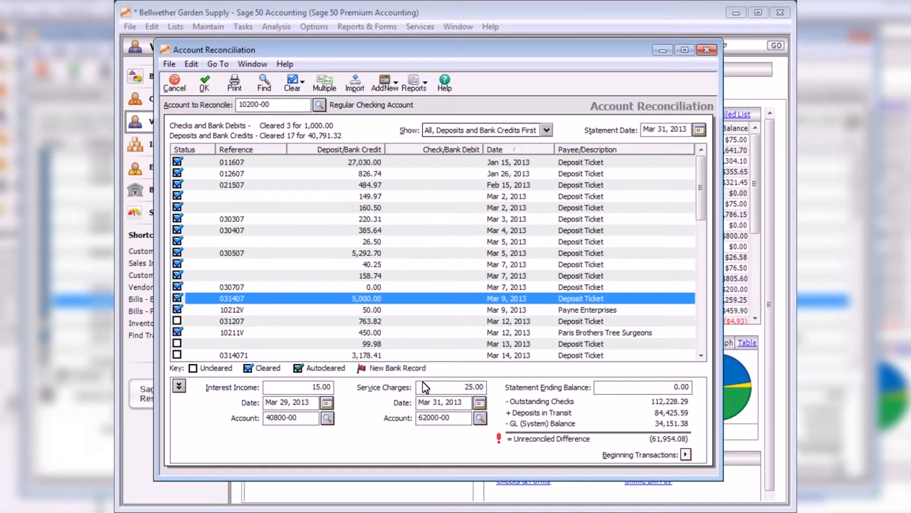
key("Tab")
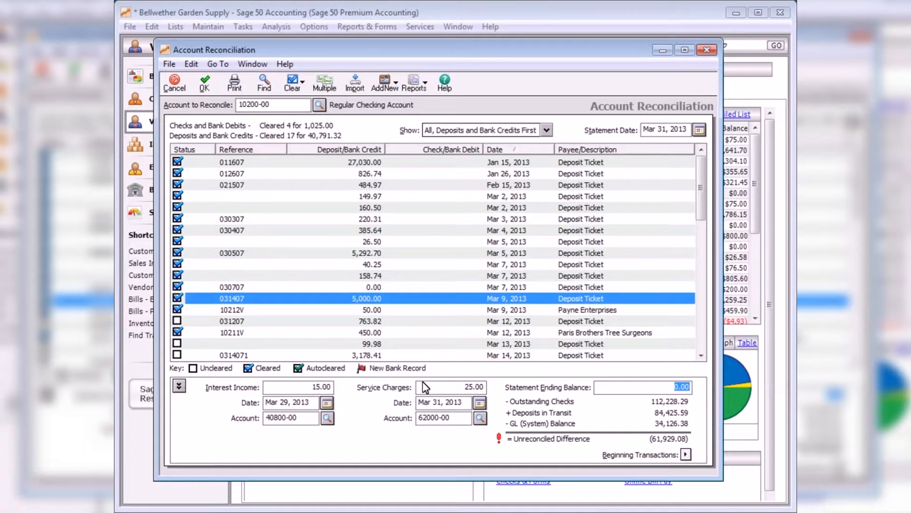
left_click(386, 83)
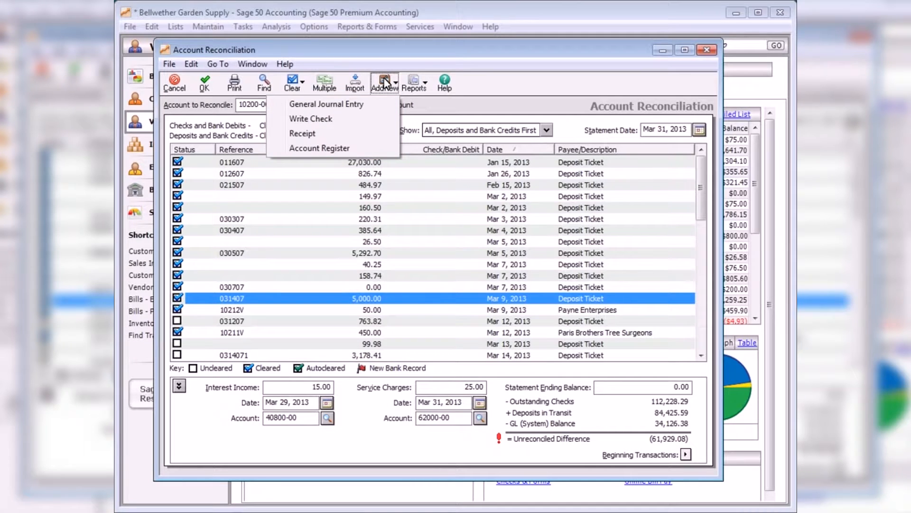
left_click(386, 84)
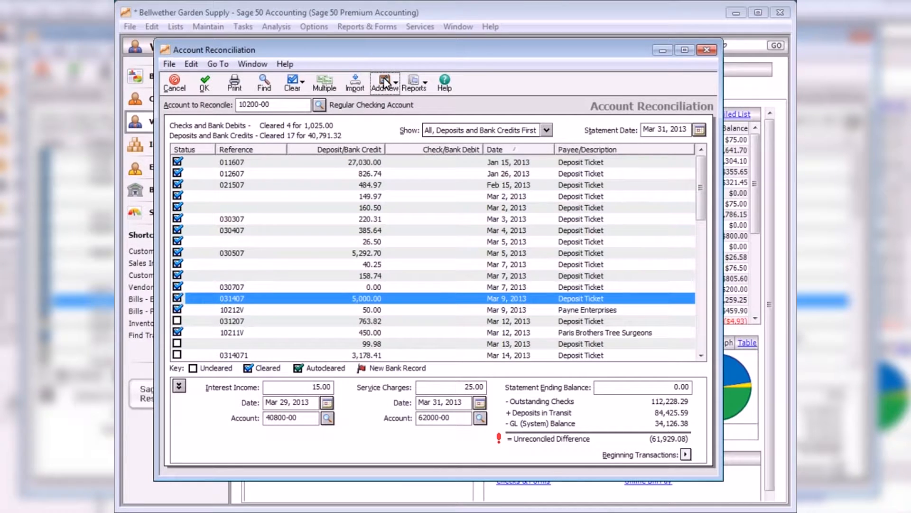
Set the statement ending balance to 61,929.08 and complete the account reconciliation.
left_click(605, 392)
type("61929.08")
key("Tab")
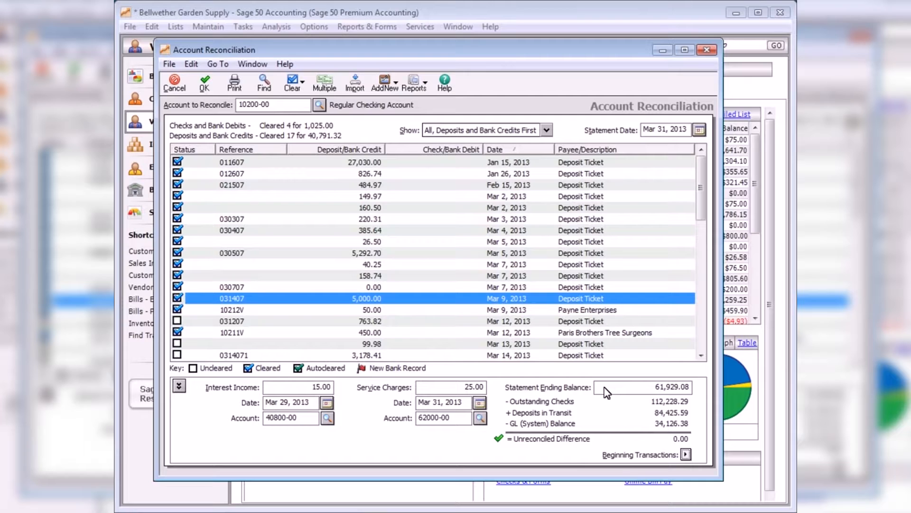
left_click(204, 84)
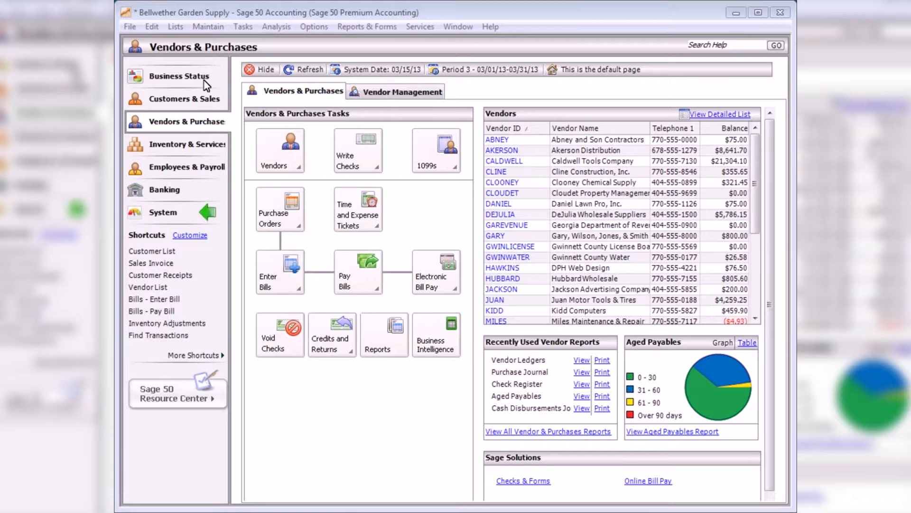
Back up the company data with company name and archives included, saving it as Bellwether Garden Supply-050812.ptb in the BCS folder.
left_click(164, 212)
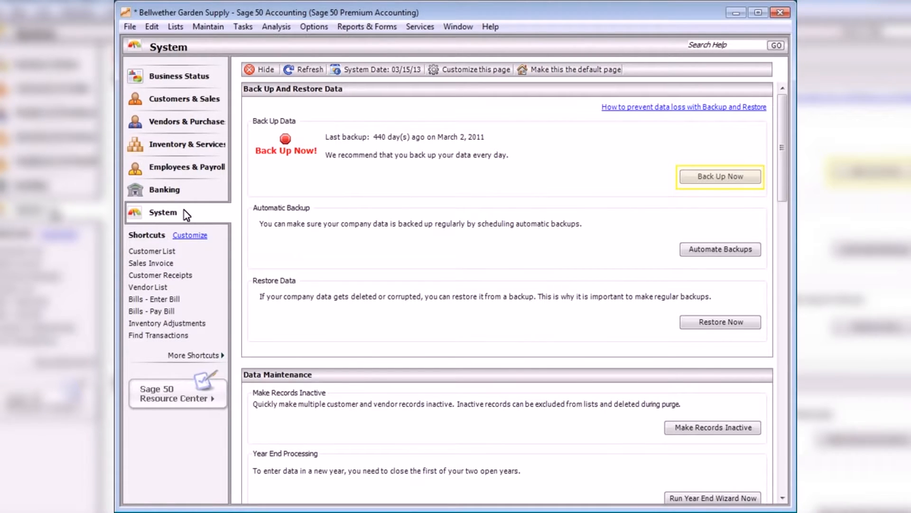
left_click(130, 27)
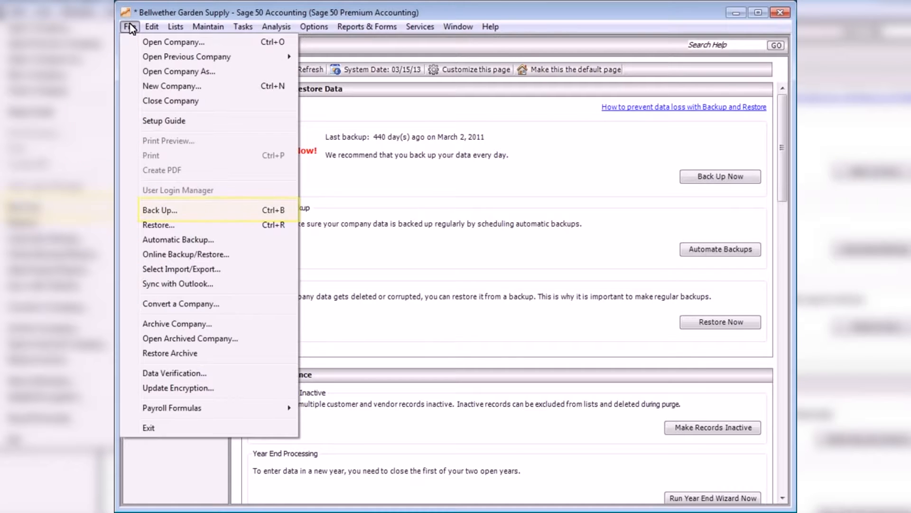
left_click(178, 210)
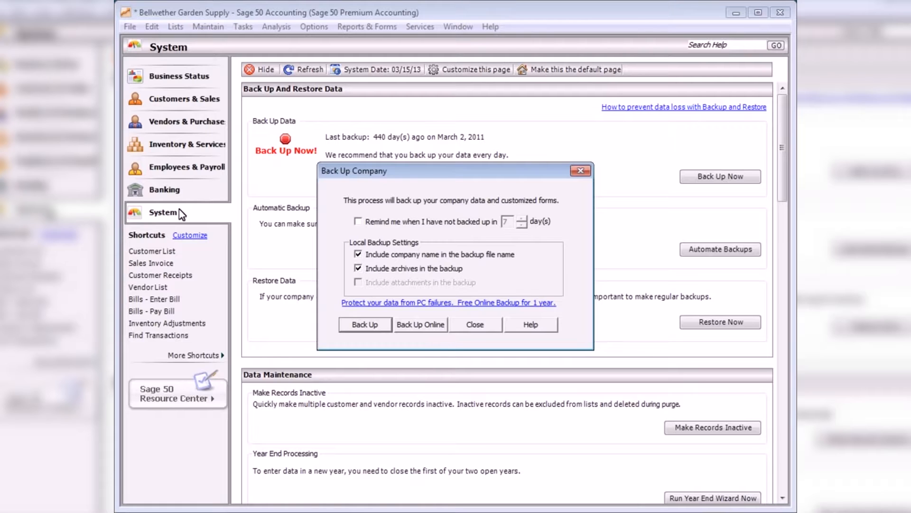
left_click(367, 325)
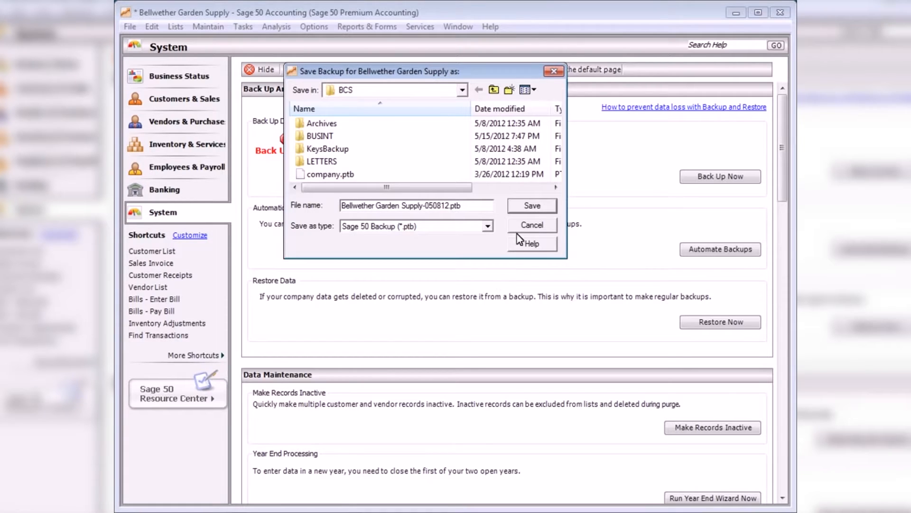
left_click(523, 207)
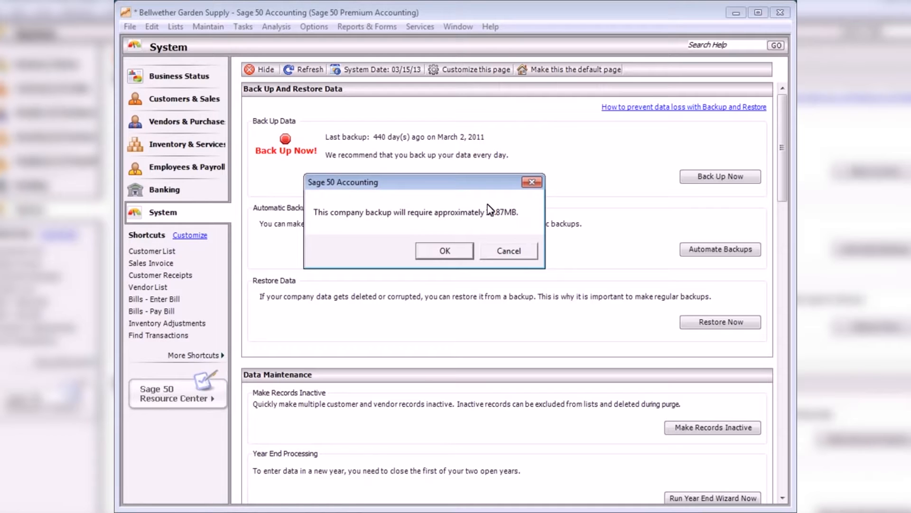
left_click(435, 253)
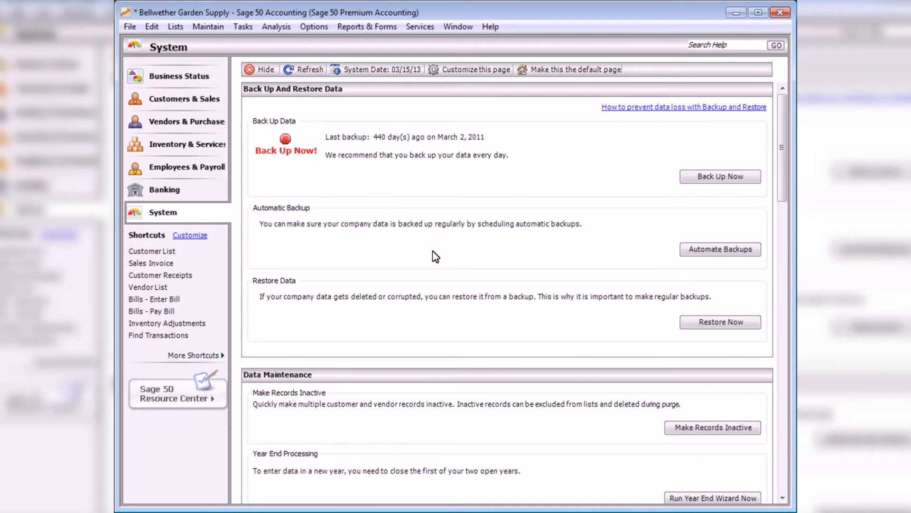
Review the Restore Wizard for the existing Bellwether Garden Supply company up to the restore options, and cancel the wizard.
left_click(722, 320)
left_click(519, 360)
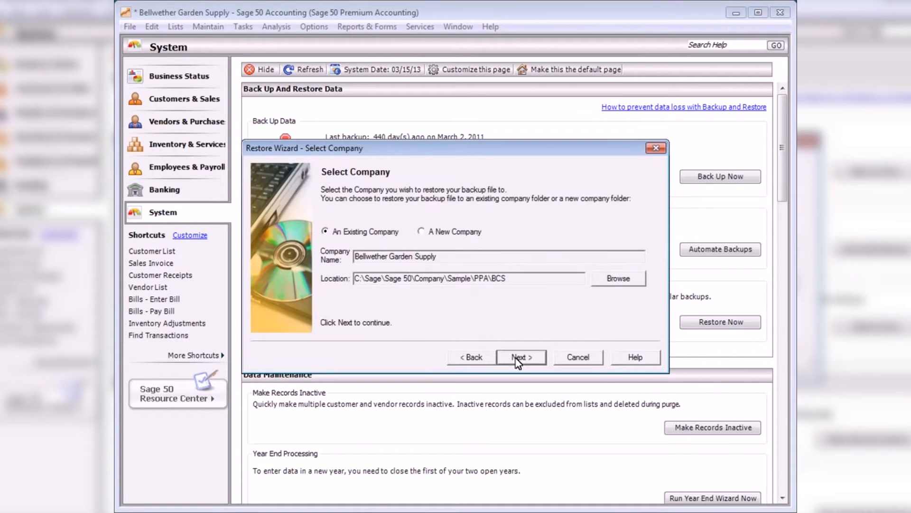
left_click(527, 361)
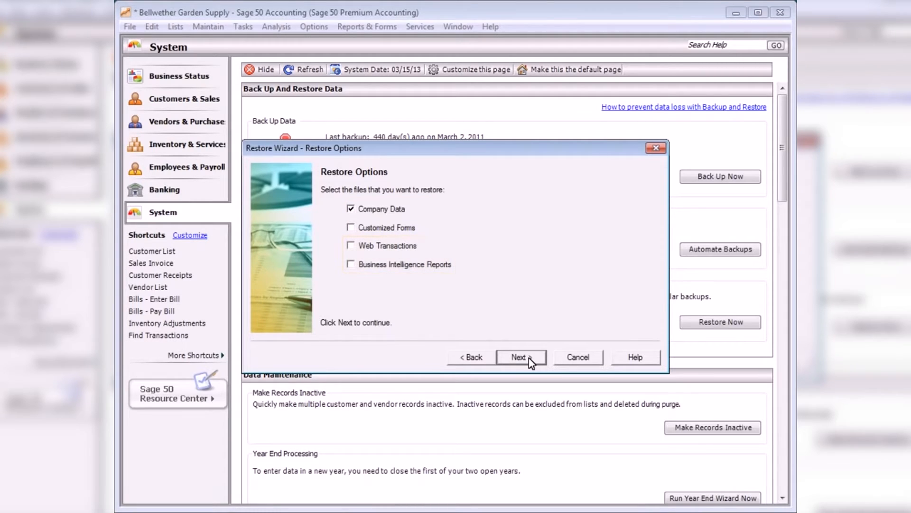
left_click(578, 358)
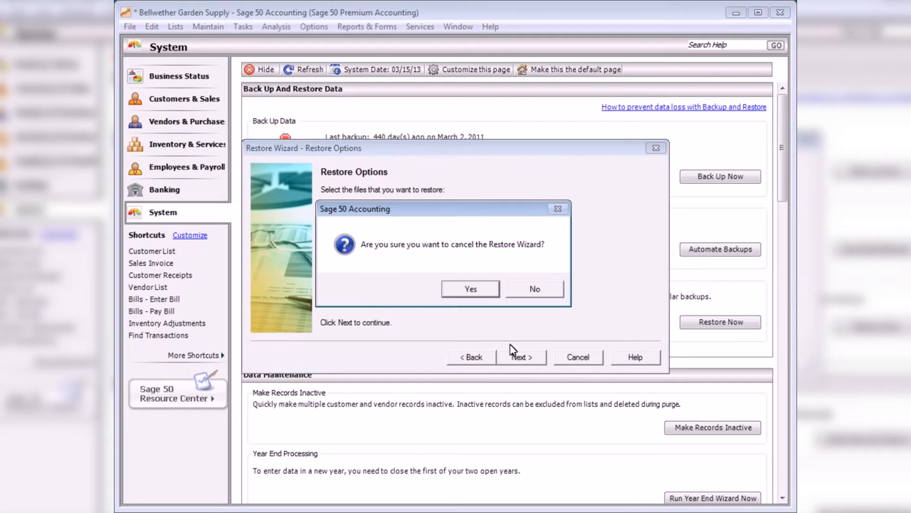
left_click(472, 287)
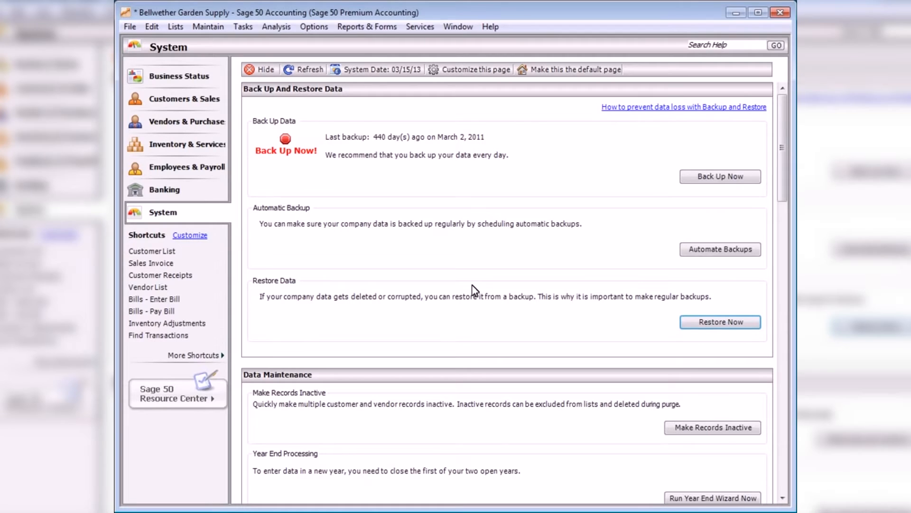
Show the Business Status page, view the Show Me How tutorial videos in the browser, and close the browser.
left_click(188, 80)
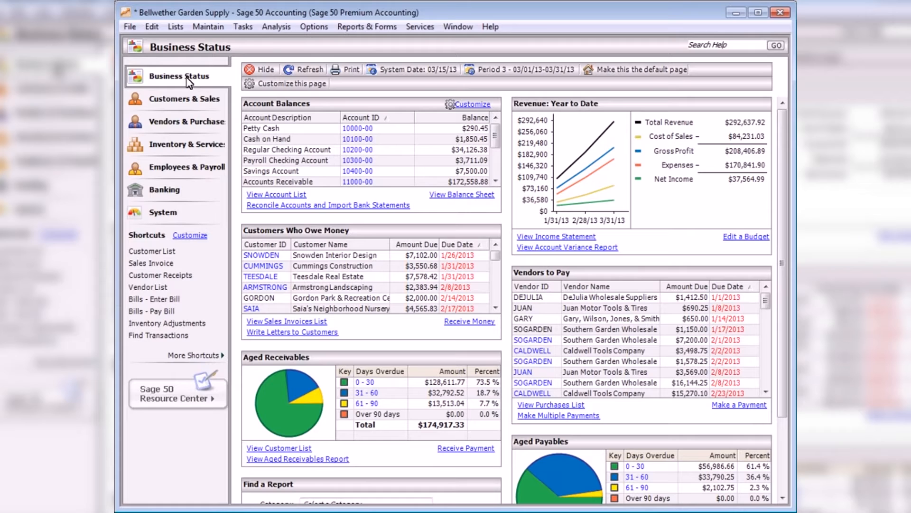
left_click(491, 28)
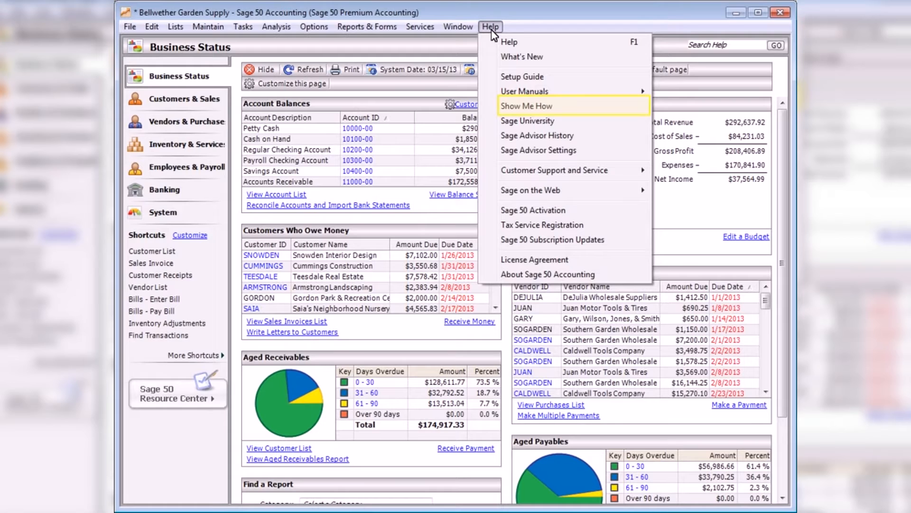
left_click(560, 106)
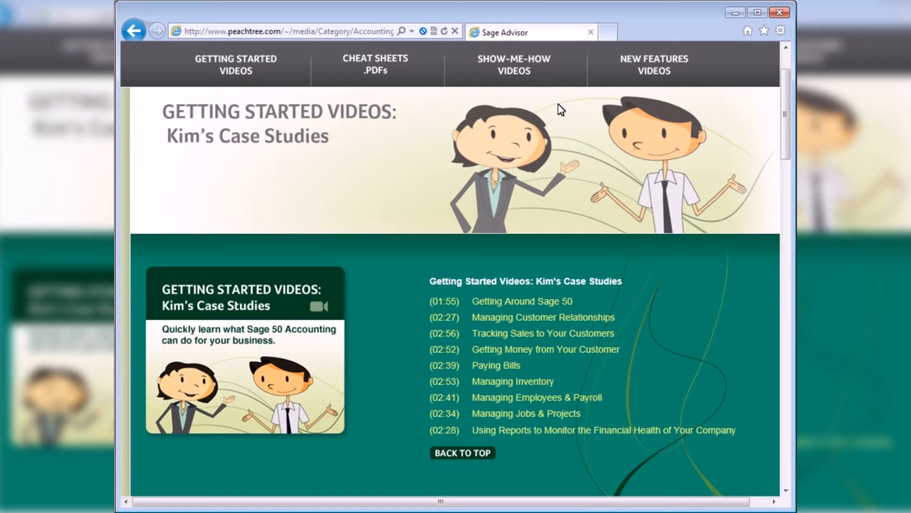
left_click(780, 13)
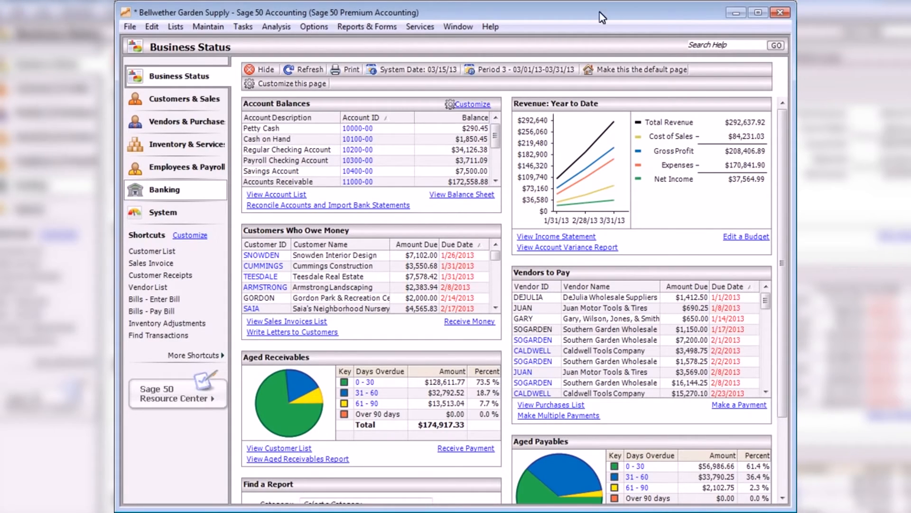
Review the available Customer Support and Service help options.
left_click(491, 27)
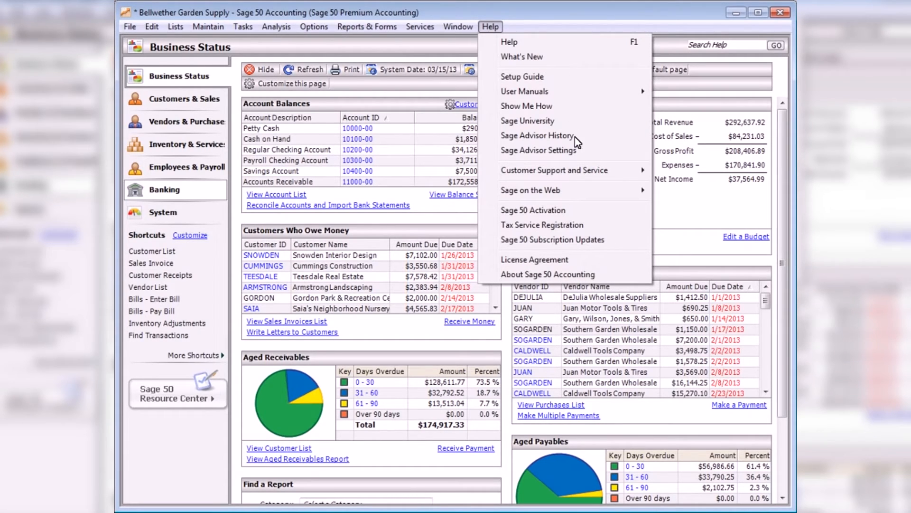
mouse_move(576, 170)
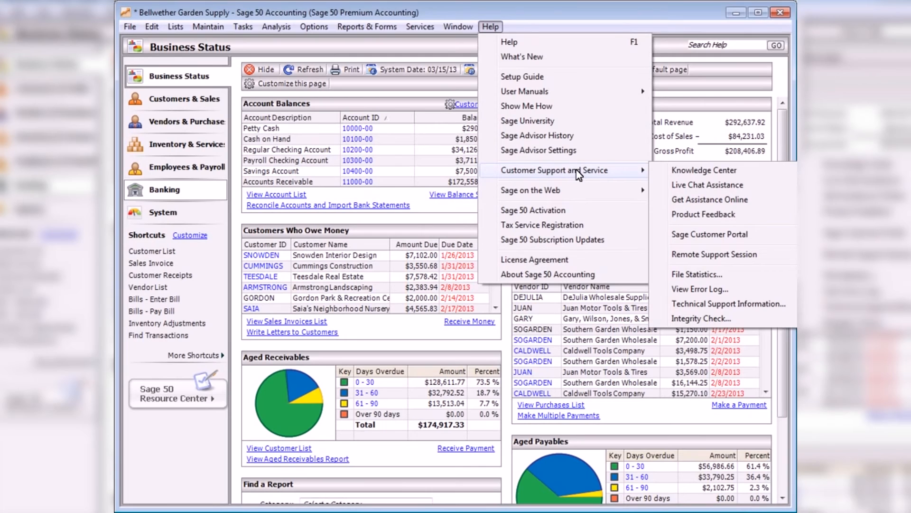
left_click(406, 194)
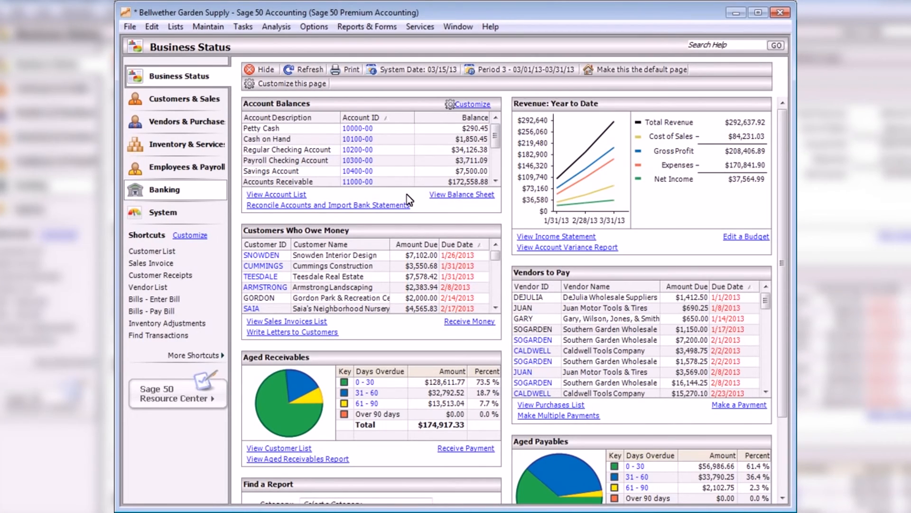